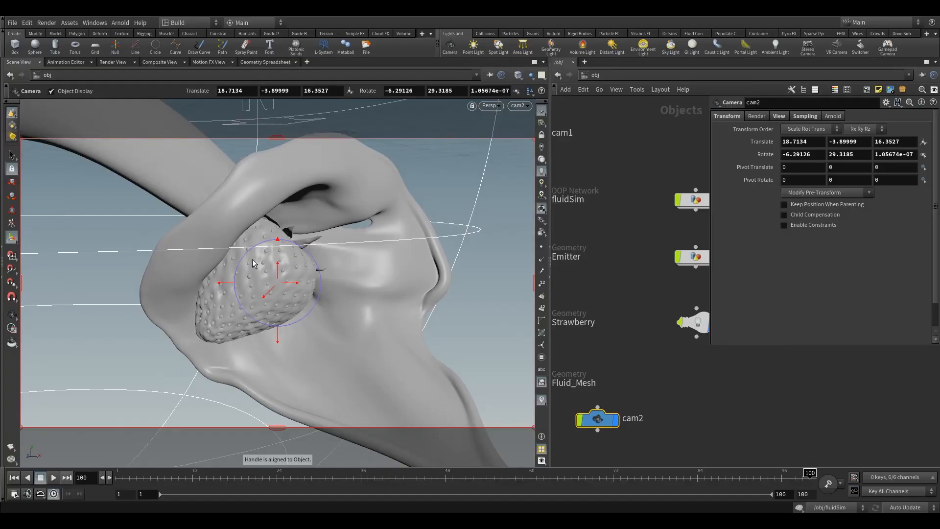
Move the cam2 node up beside cam1 in the object network and delete cam1
drag(592, 415, 624, 127)
middle_drag(618, 149, 666, 240)
click(591, 230)
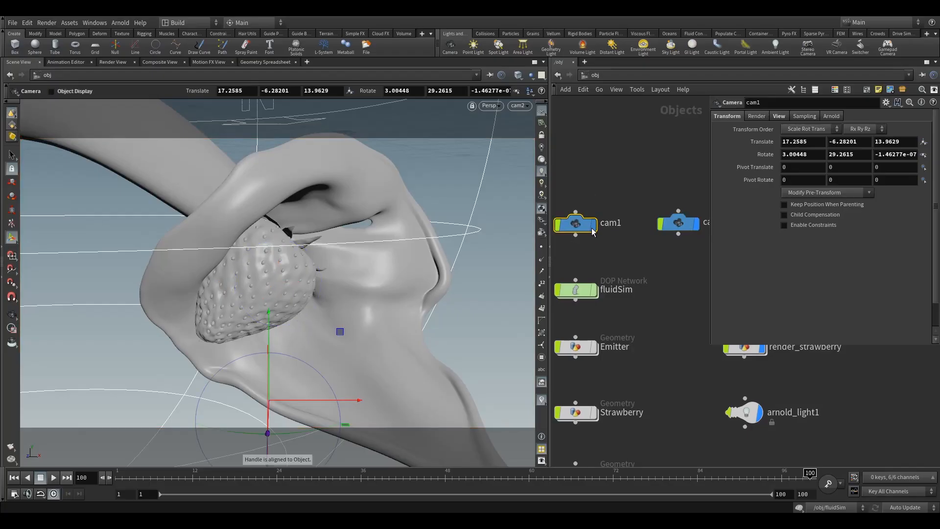
key(Delete)
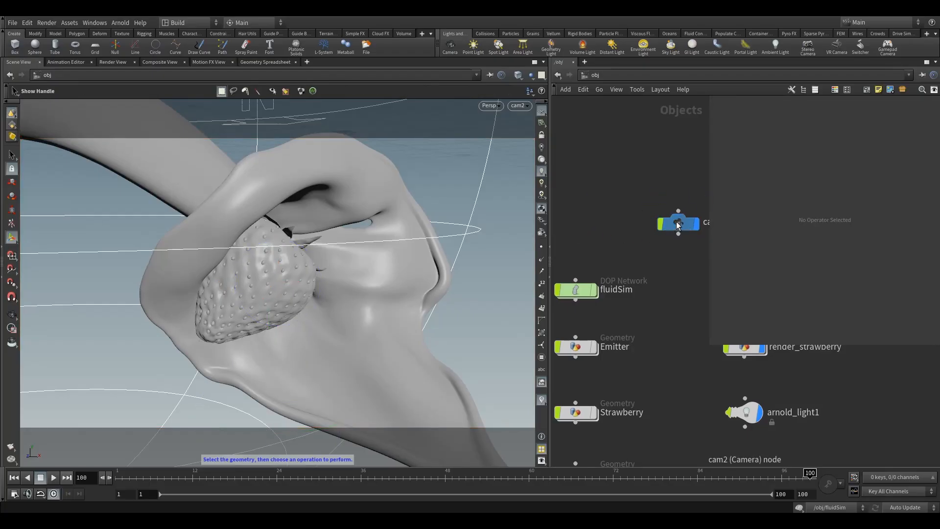
Place the cam2 node directly above fluidSim and rename it render_cam
drag(680, 227, 633, 239)
middle_drag(641, 178, 669, 203)
drag(652, 254, 596, 249)
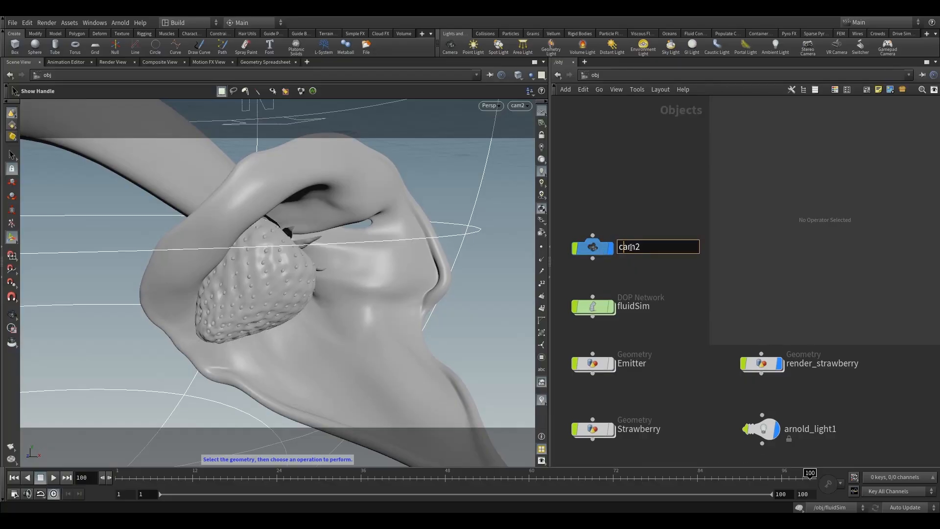
double_click(635, 248)
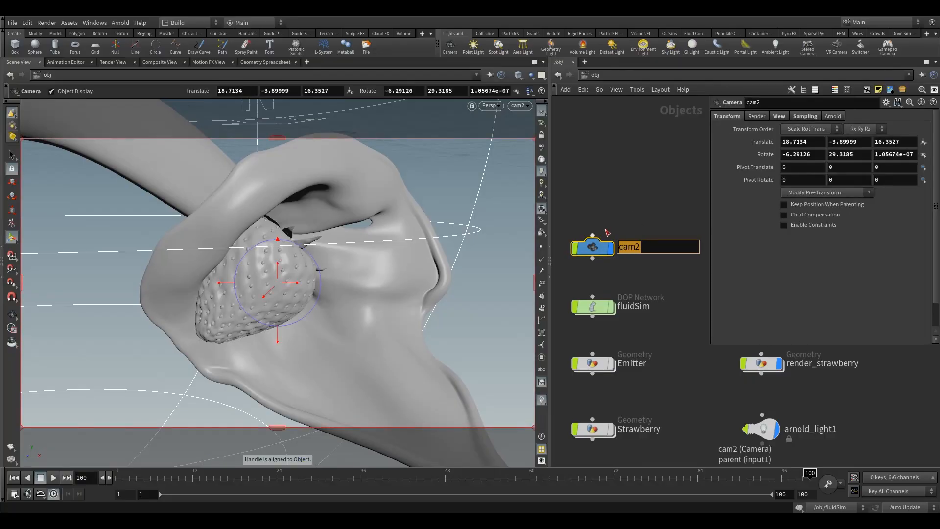
text(render_cam)
key(Return)
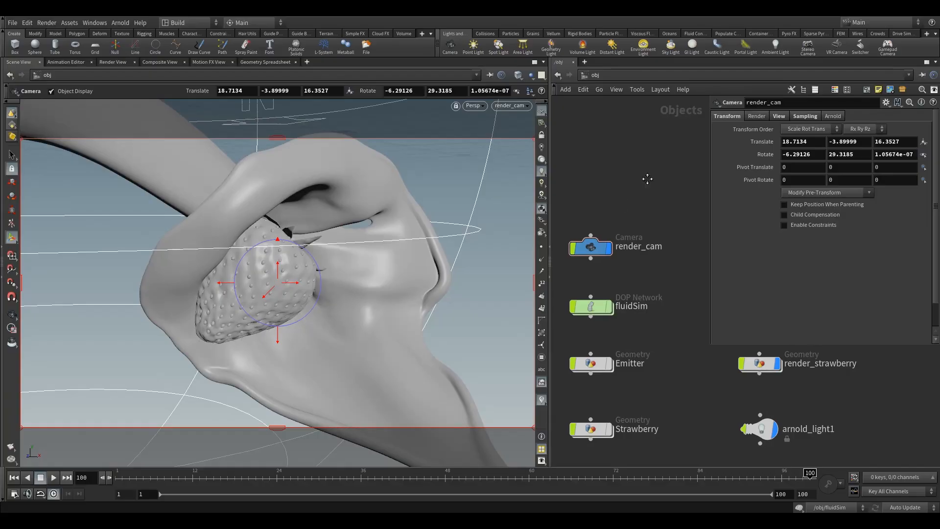
In the out network, set the camera of the arnold1 render node to /obj/render_cam
click(588, 75)
click(623, 128)
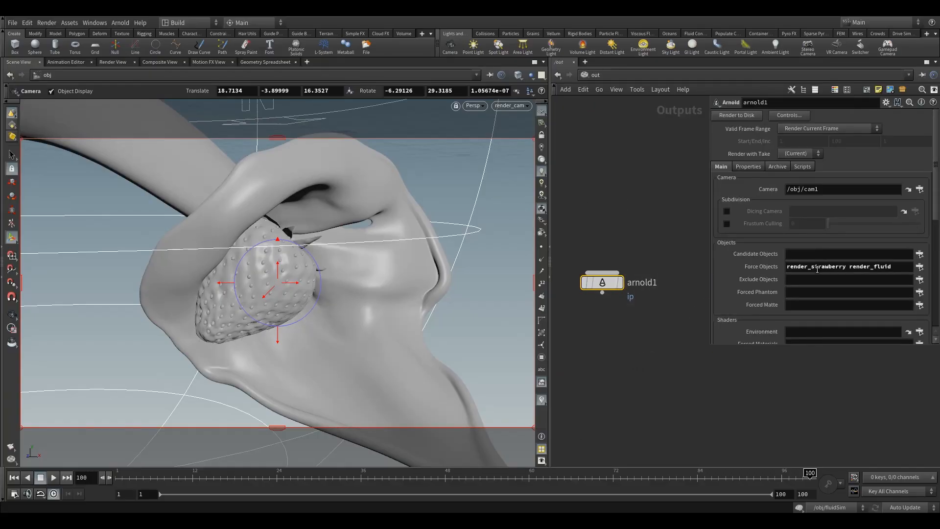
scroll(816, 279, down, 4)
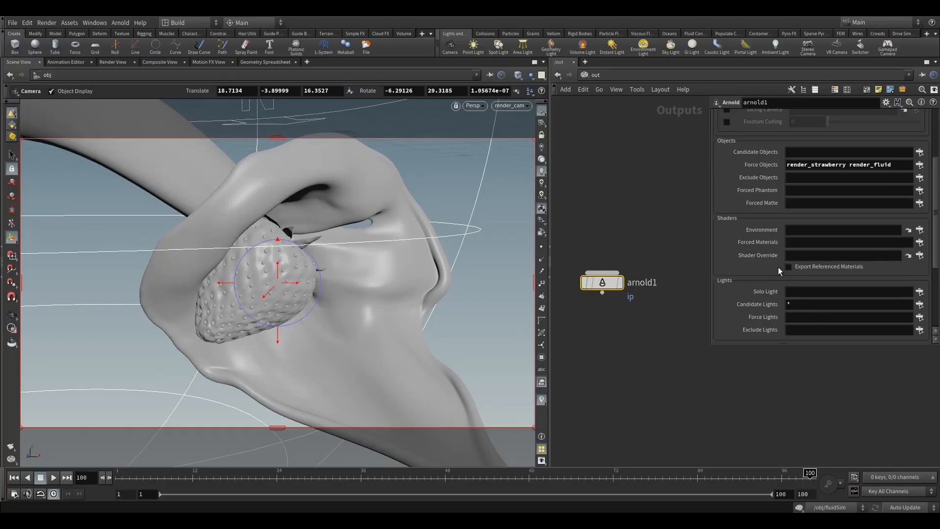
scroll(808, 208, up, 4)
click(843, 190)
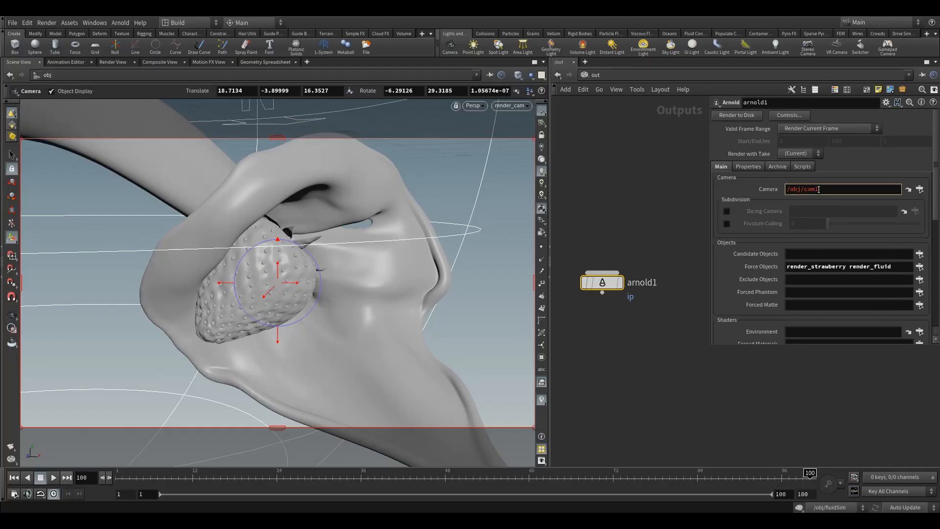
click(921, 189)
click(859, 136)
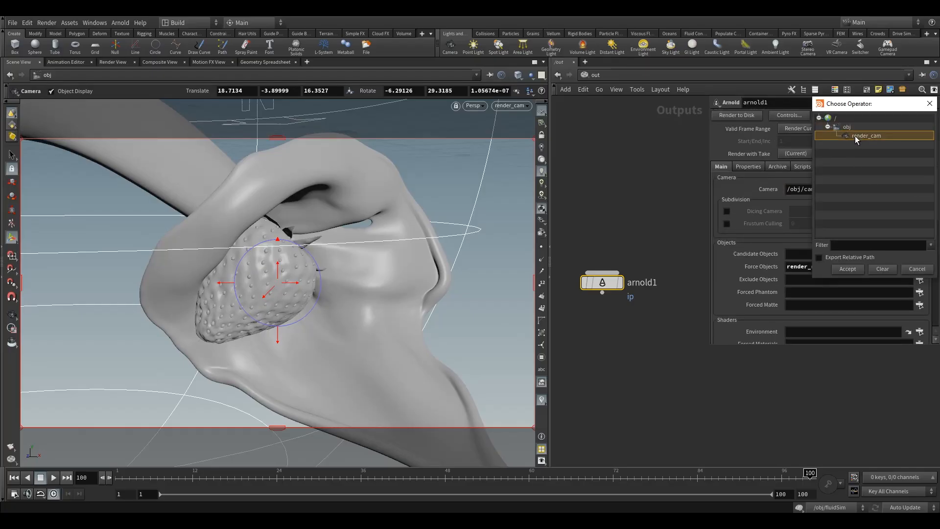
click(849, 270)
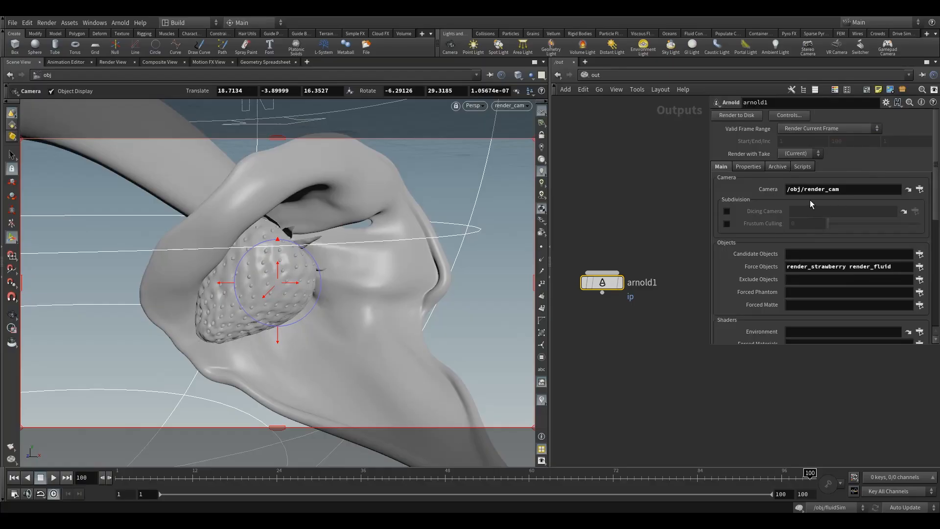
In the Render View, take a snapshot of the existing strawberry render and compare it with the active render
click(600, 76)
click(580, 170)
click(112, 62)
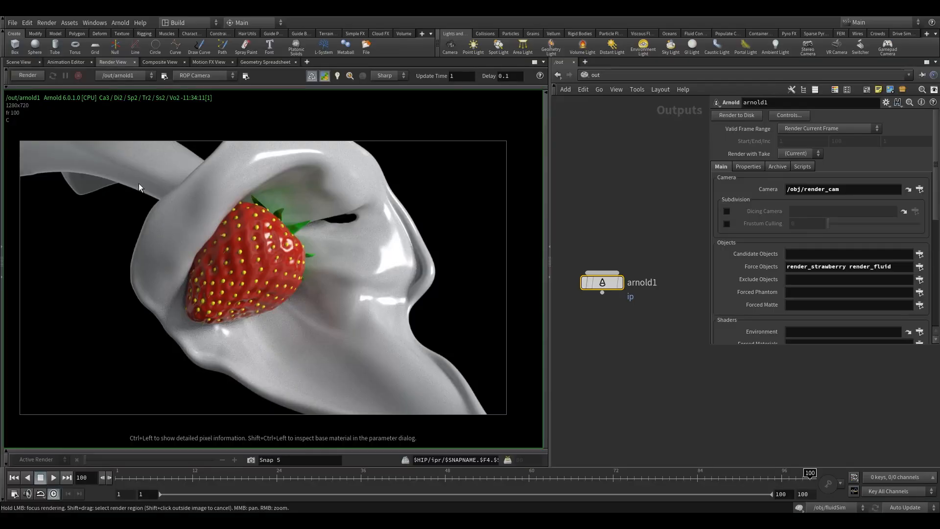
click(251, 461)
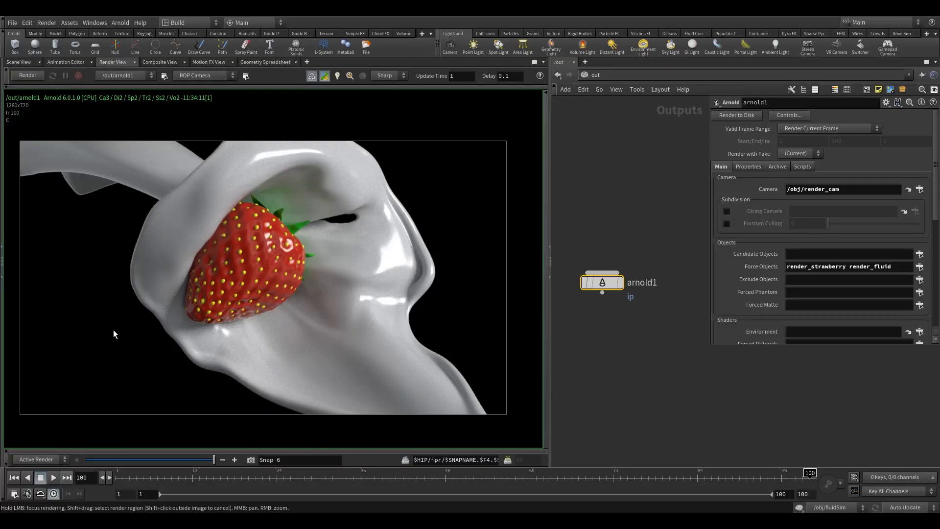
click(175, 460)
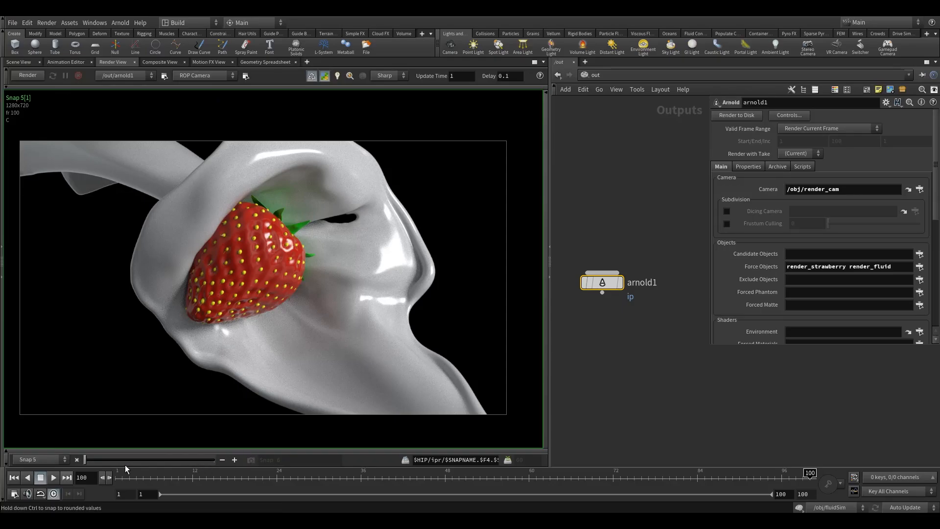
drag(125, 465, 182, 450)
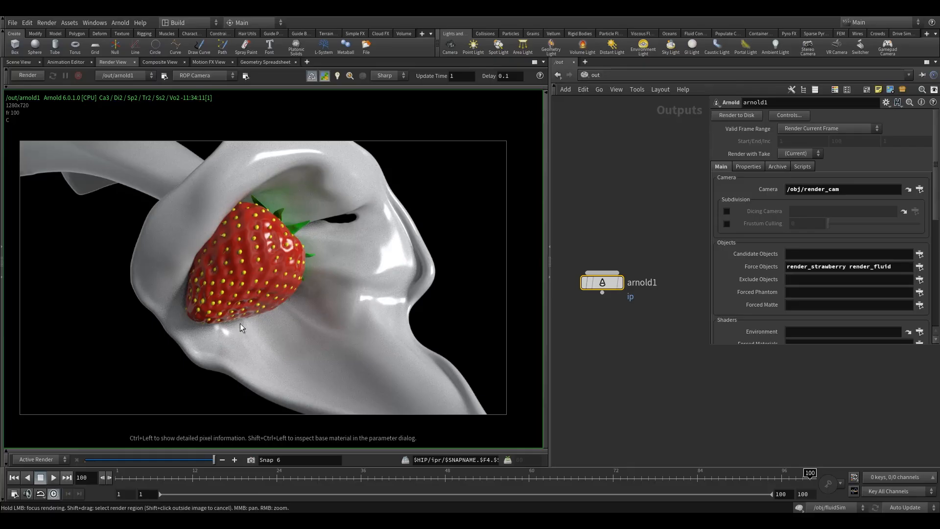
mouse_move(301, 267)
middle_down()
mouse_move(316, 262)
mouse_move(285, 264)
middle_up()
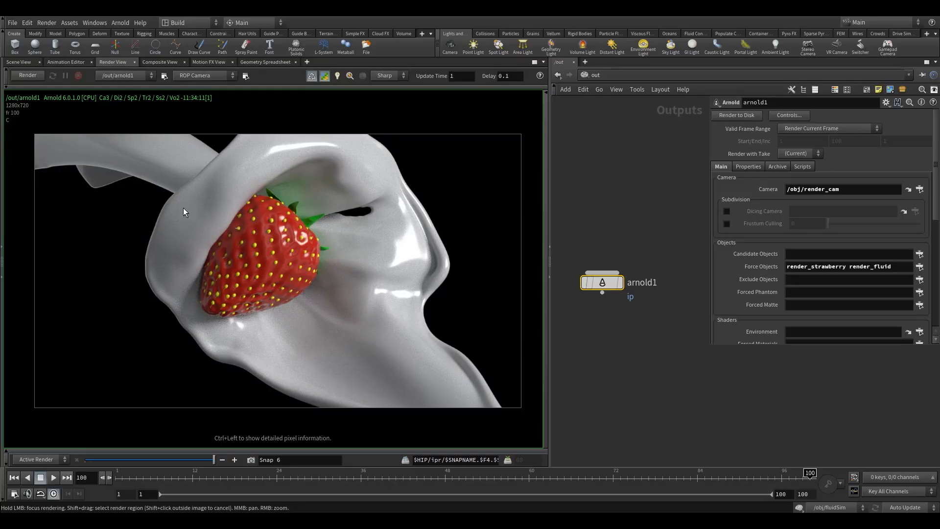
Render arnold1 again through the new camera and compare the active render with the stored snapshot
click(29, 77)
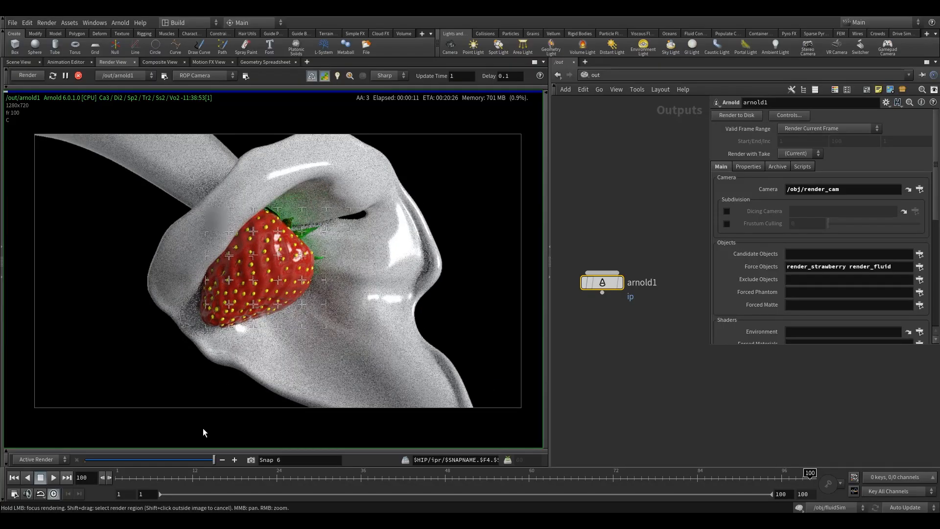
drag(195, 459, 105, 462)
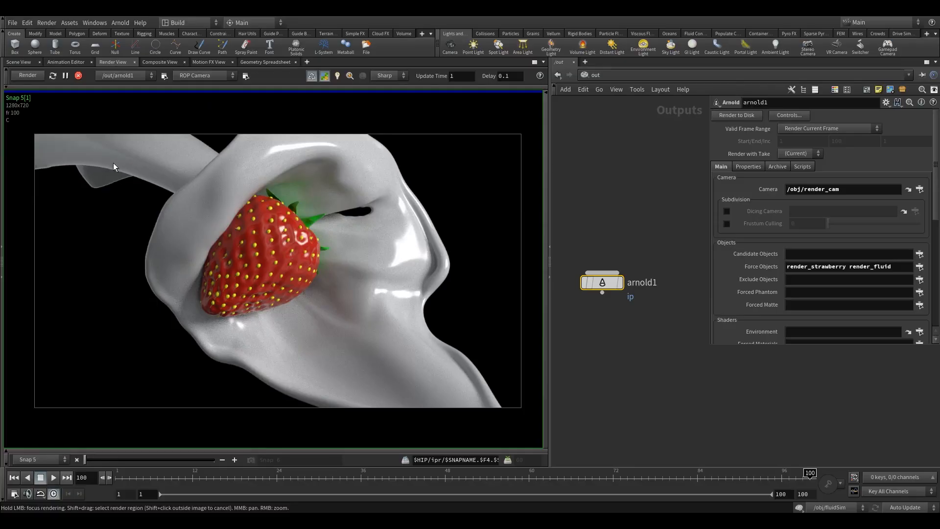
drag(138, 462, 215, 460)
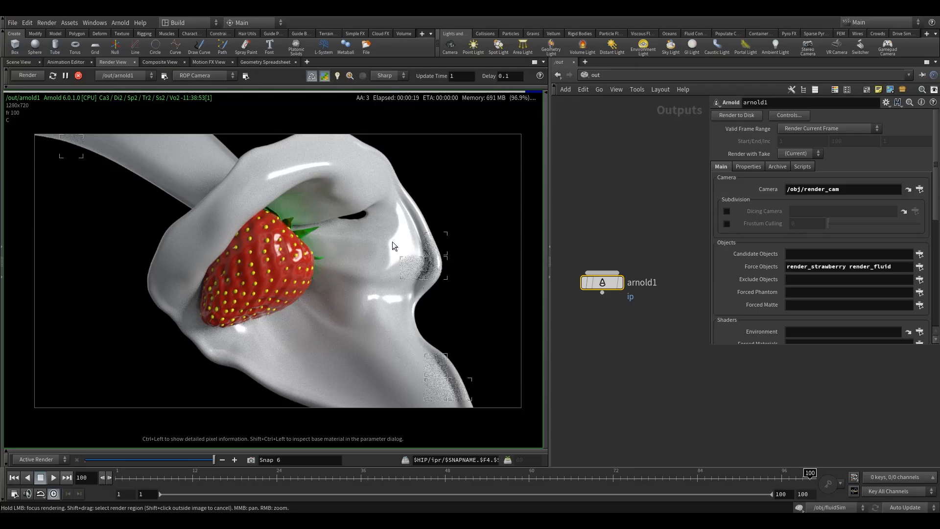
In the obj network, set the X rotation of arnold_light1 to 100 and take a snapshot of the render
click(602, 72)
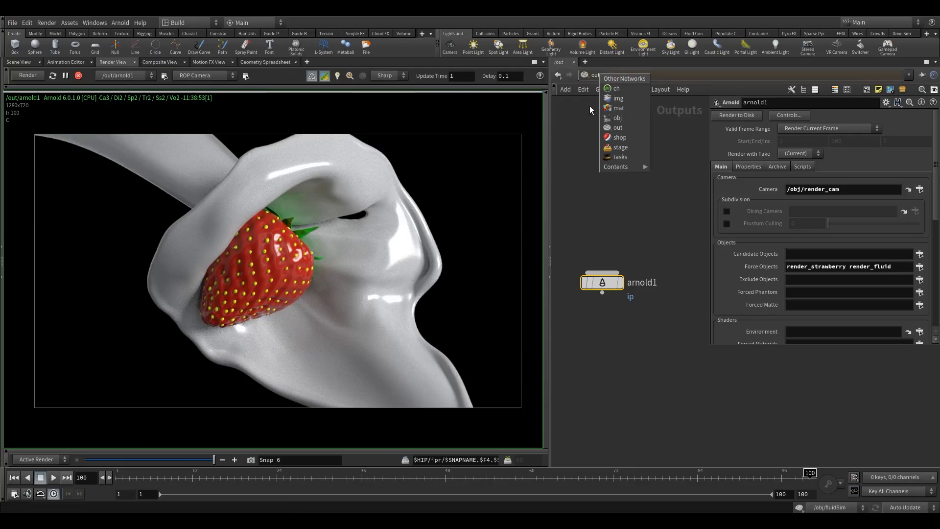
click(613, 116)
middle_drag(591, 182, 639, 139)
middle_drag(688, 305, 576, 320)
middle_drag(625, 354, 590, 322)
click(625, 350)
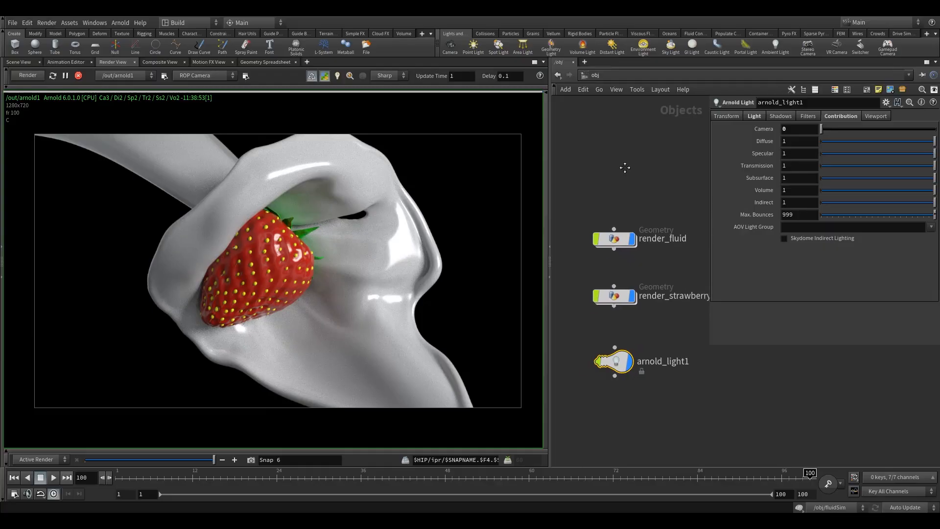
click(726, 115)
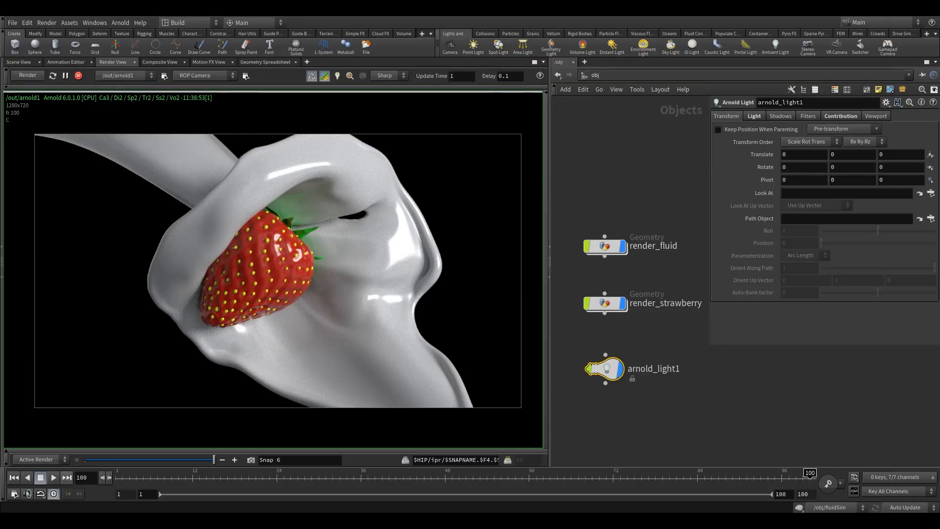
click(794, 167)
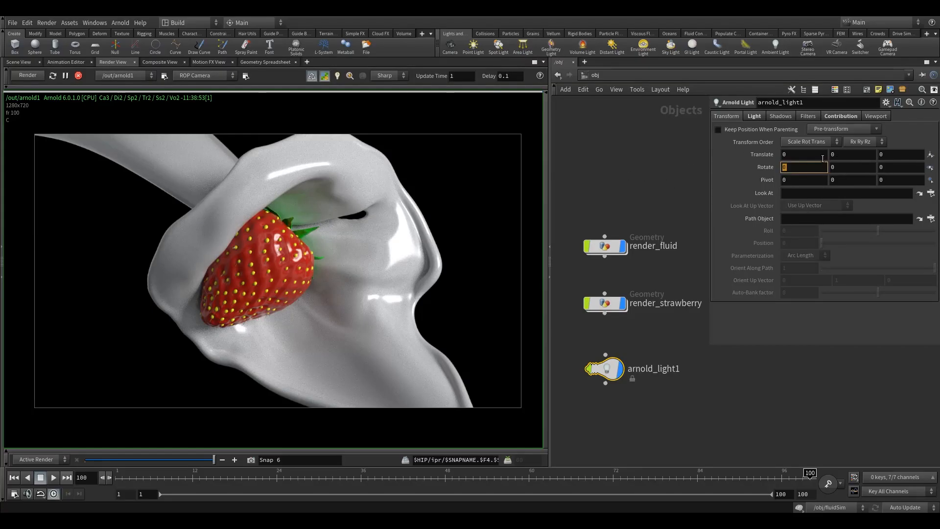
text(100)
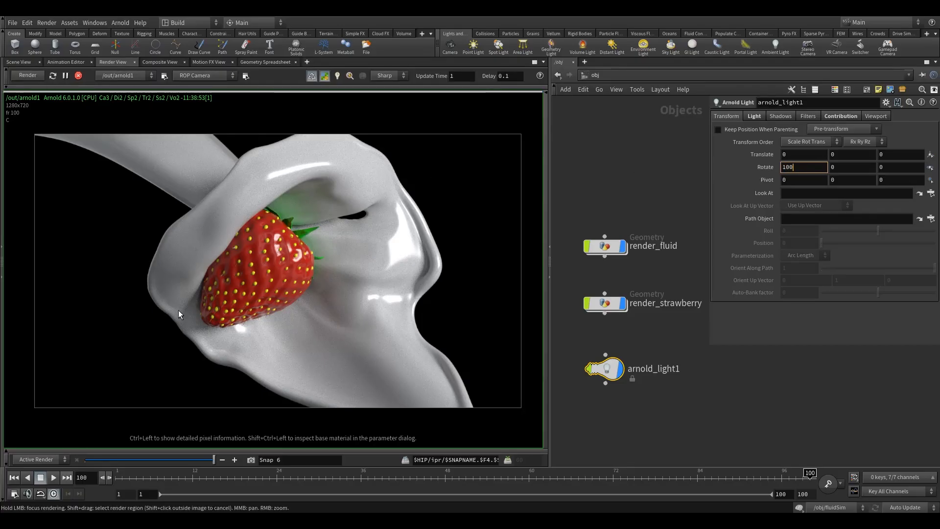
click(250, 460)
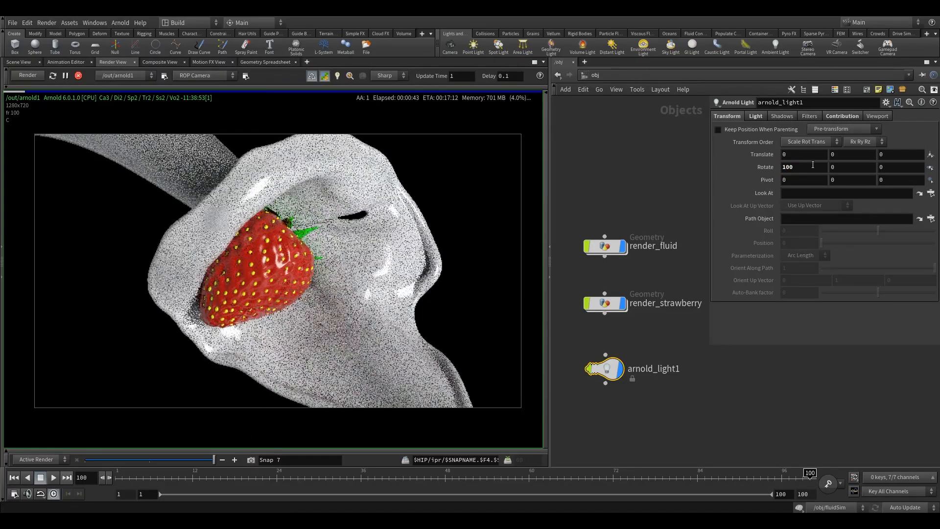
mouse_move(211, 459)
mouse_down()
mouse_move(90, 461)
mouse_move(214, 460)
mouse_up()
Set the Y and Z rotation of arnold_light1 to 50 each and snapshot the relit render
key(Tab)
text(50)
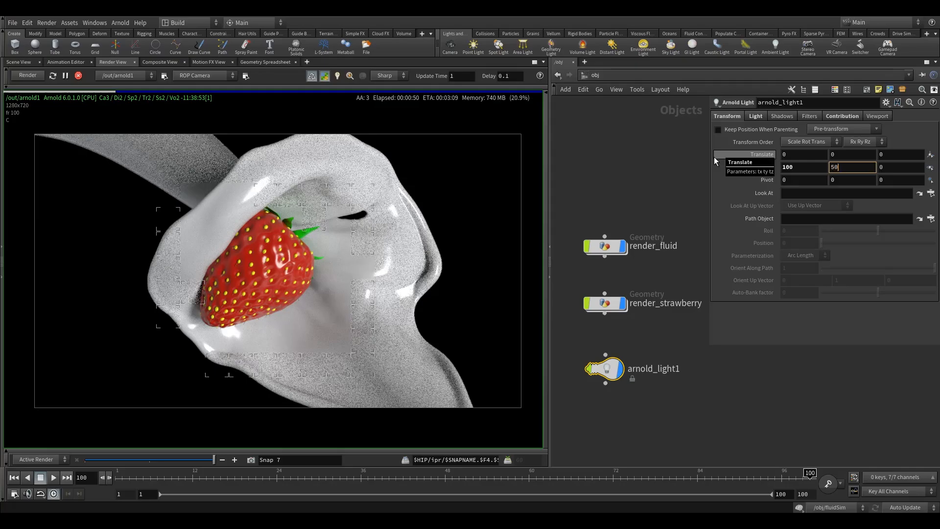
key(Tab)
text(50)
key(Return)
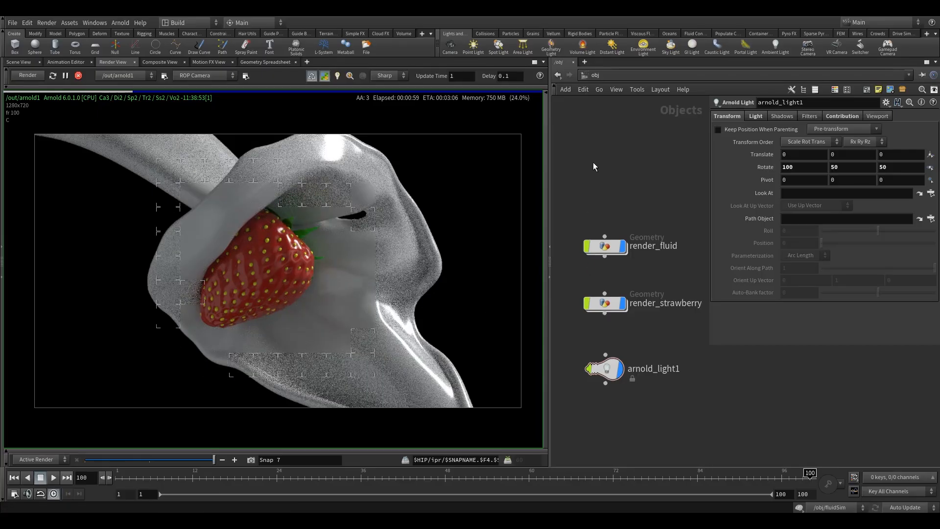
click(251, 460)
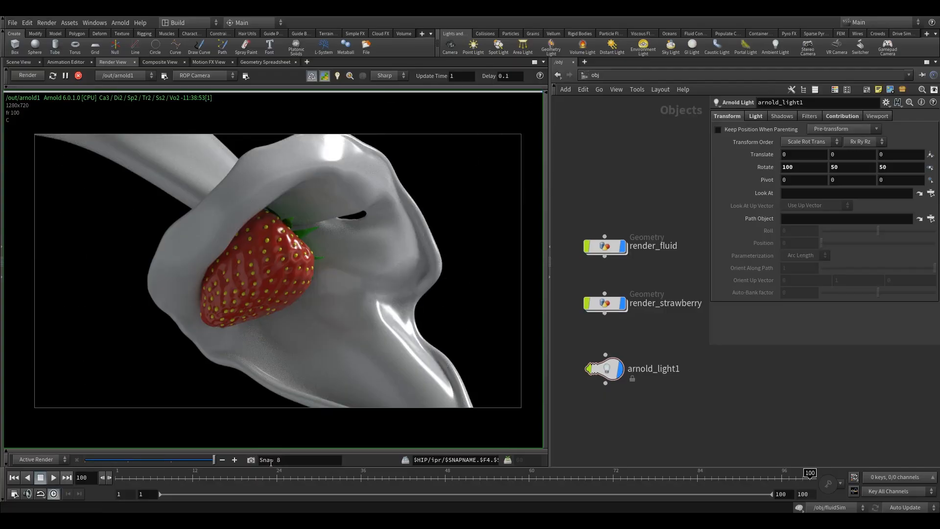
In the mat network, open the fluid material and show the standard_surface1 parameters with their sliders fully in view
middle_drag(608, 199, 629, 173)
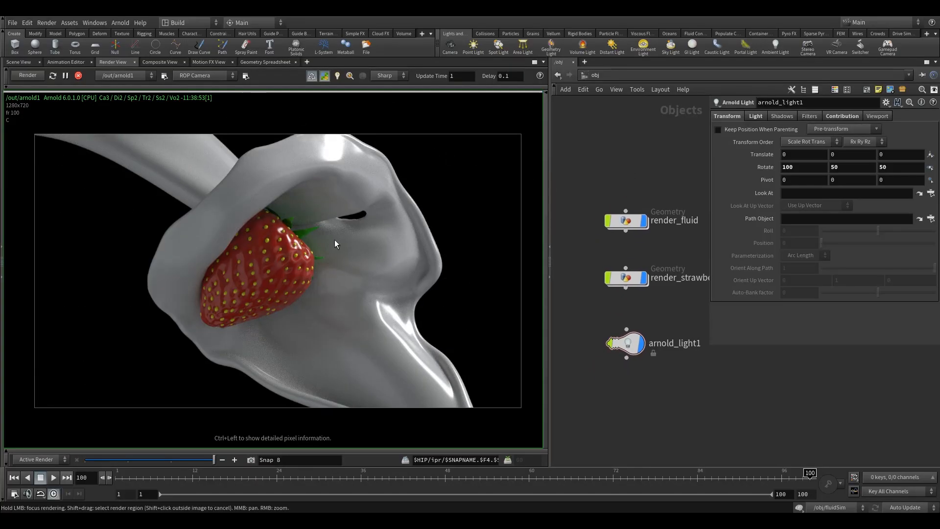
click(607, 73)
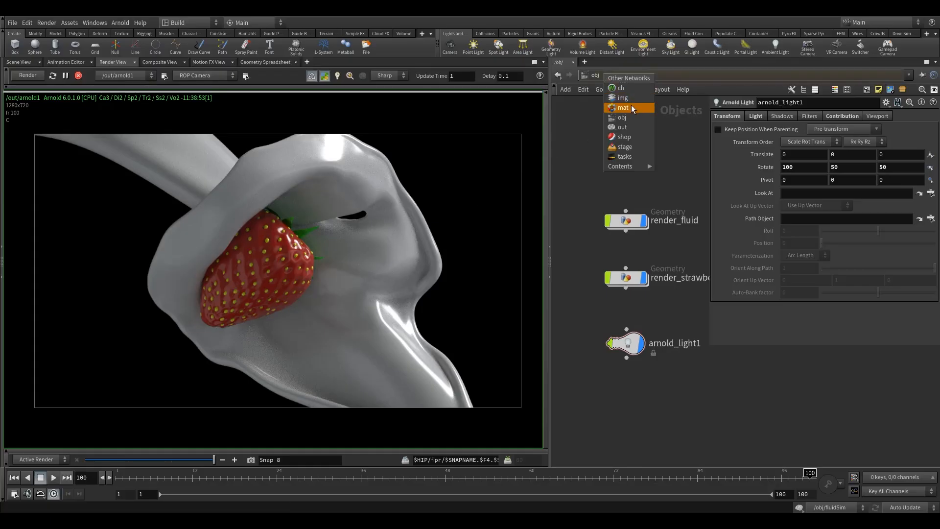
click(631, 107)
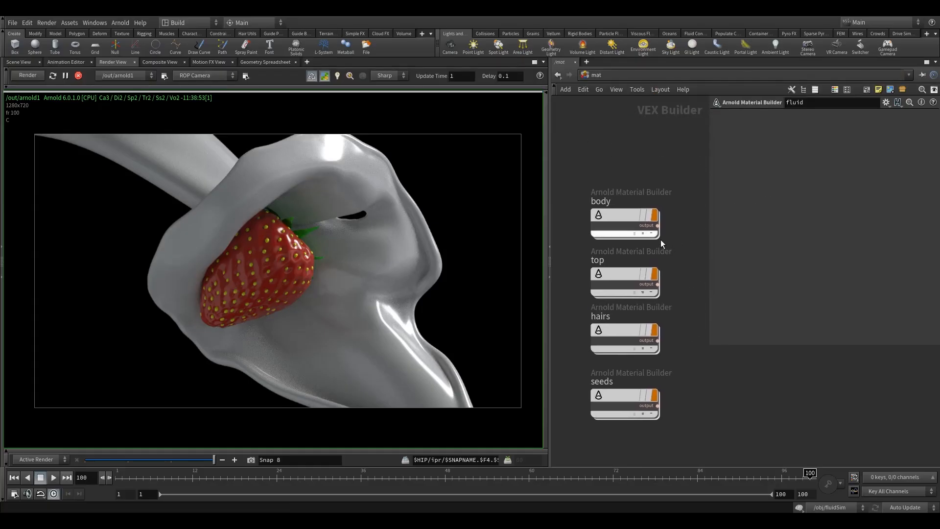
drag(709, 260, 806, 263)
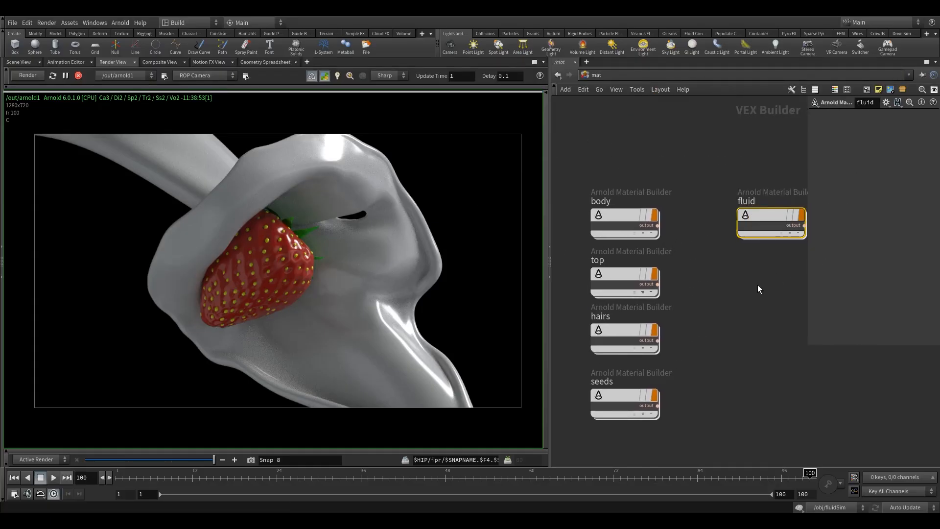
middle_drag(757, 285, 730, 283)
drag(733, 211, 713, 213)
mouse_move(719, 214)
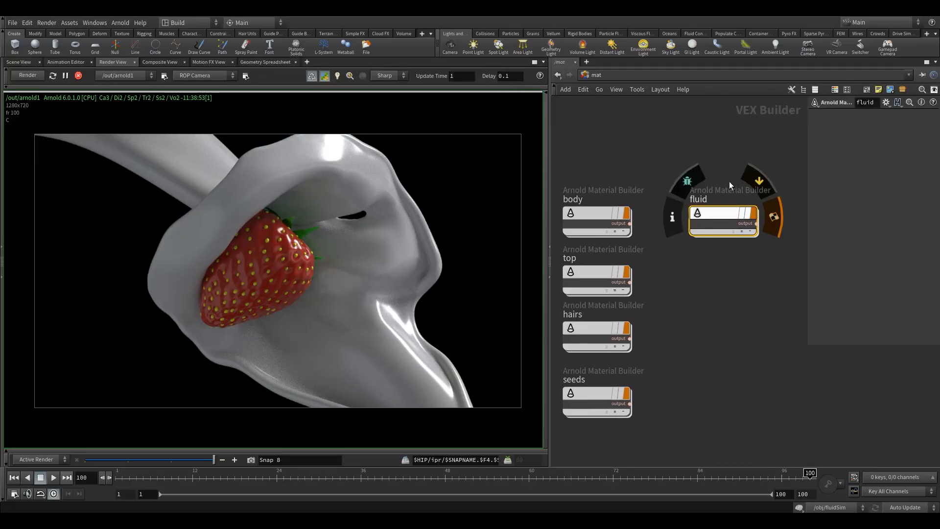
double_click(723, 212)
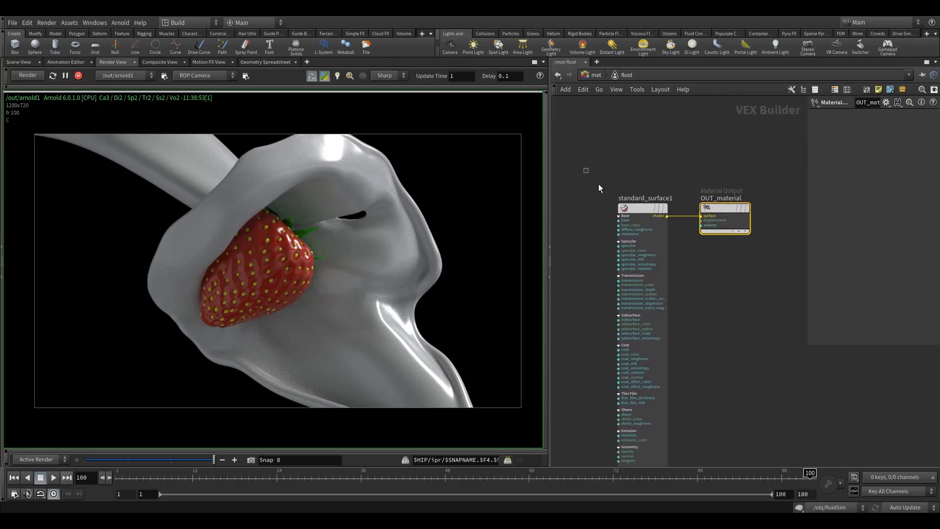
drag(598, 184, 649, 230)
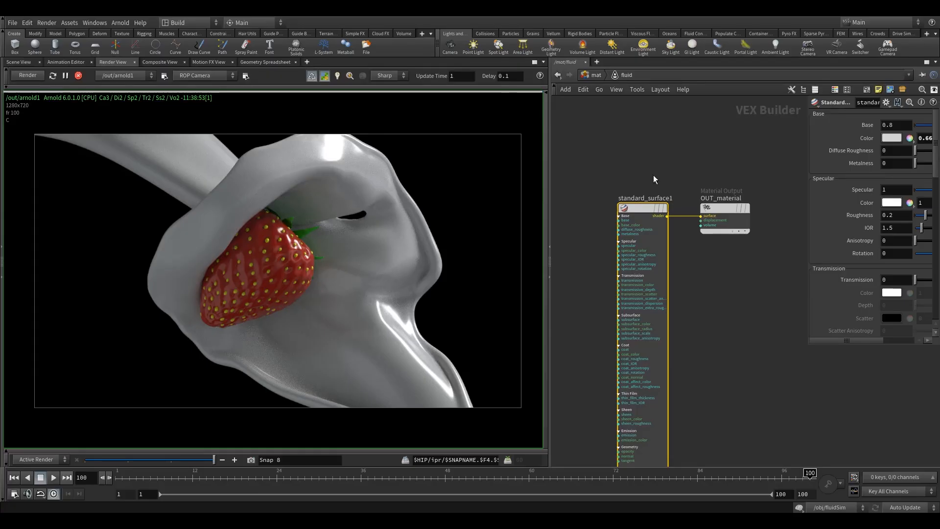
drag(808, 297, 740, 297)
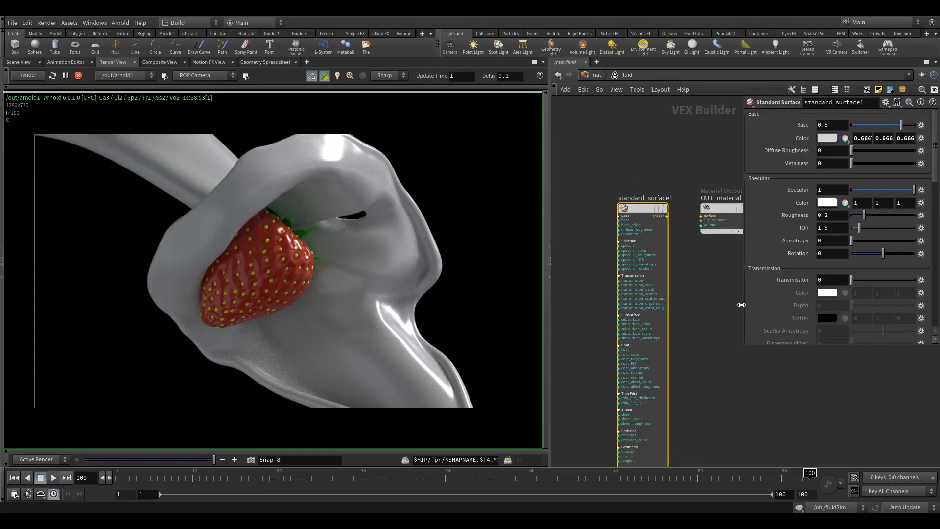
Set the Subsurface weight of the fluid's standard_surface1 to 1
drag(936, 153, 935, 216)
drag(851, 177, 914, 176)
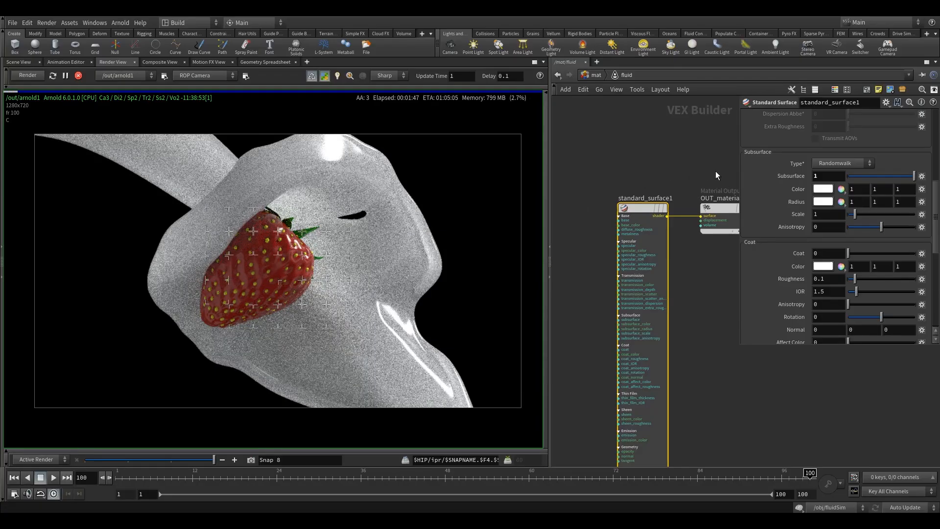
middle_drag(703, 169, 662, 187)
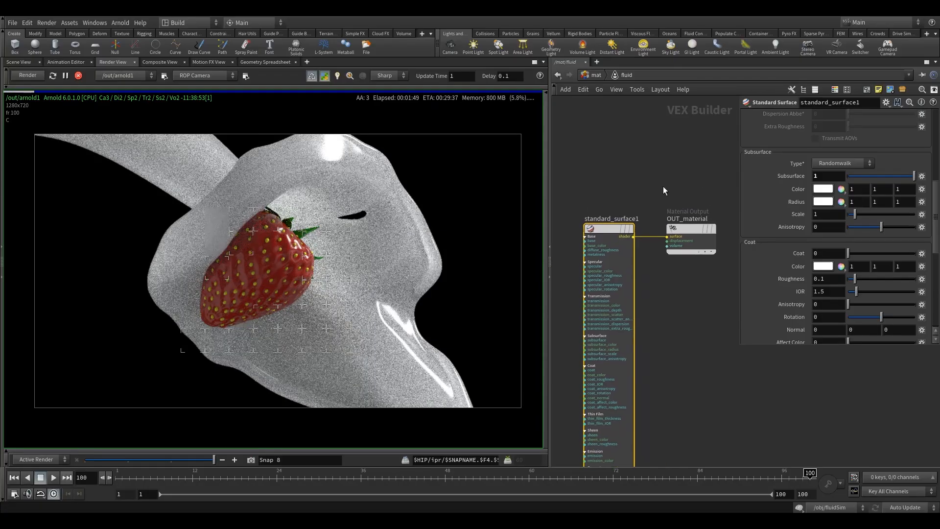
Set the specular Roughness of standard_surface1 to 0.1 and its specular IOR to 1.25
scroll(927, 126, up, 5)
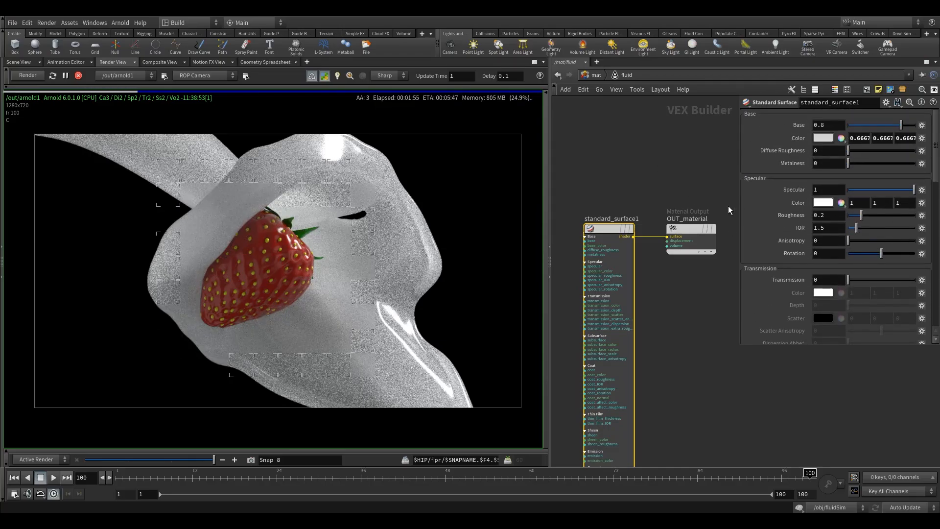
double_click(821, 216)
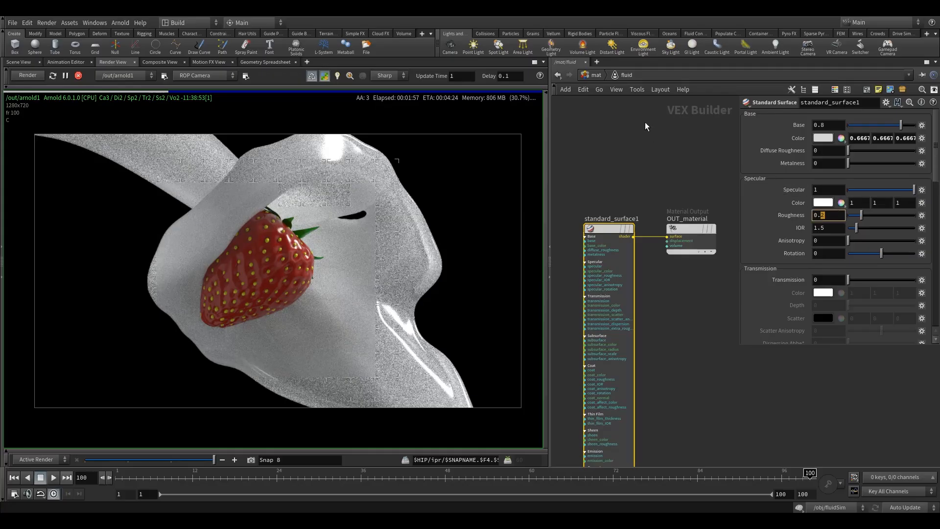
text(1)
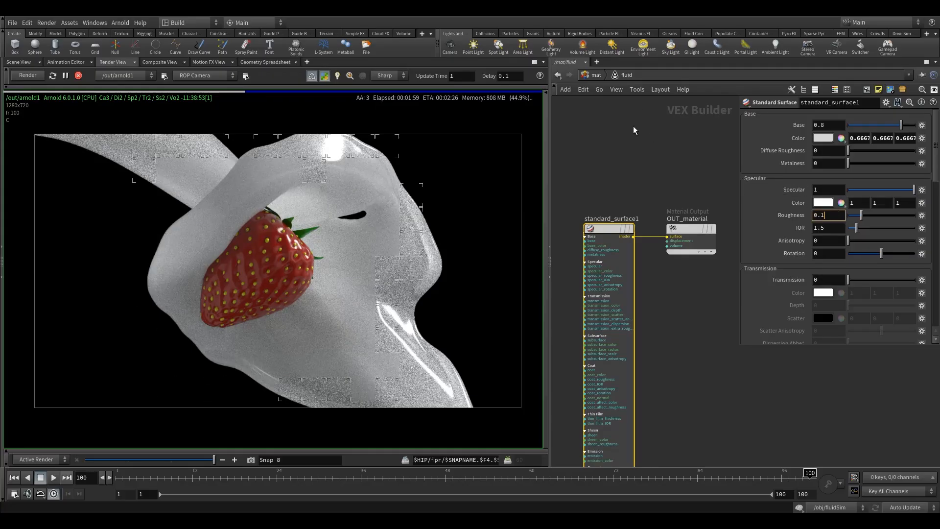
click(629, 142)
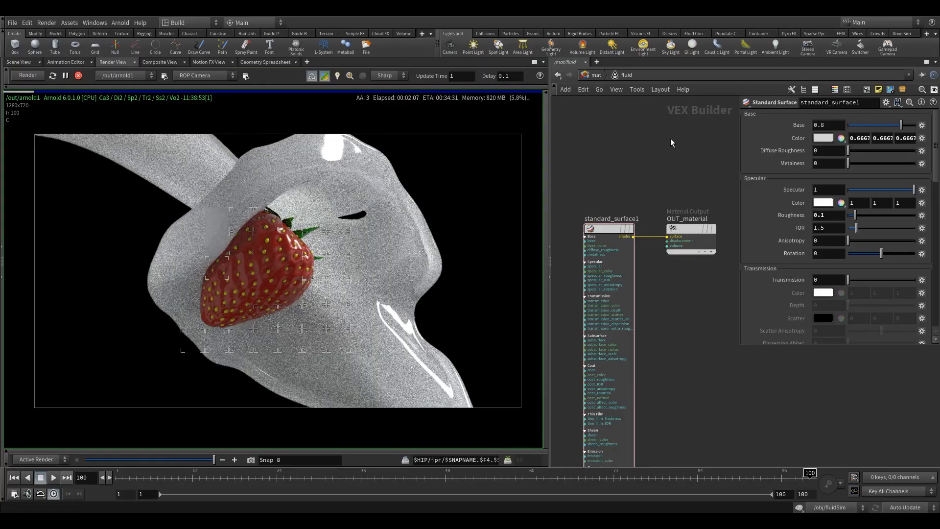
drag(828, 228, 797, 202)
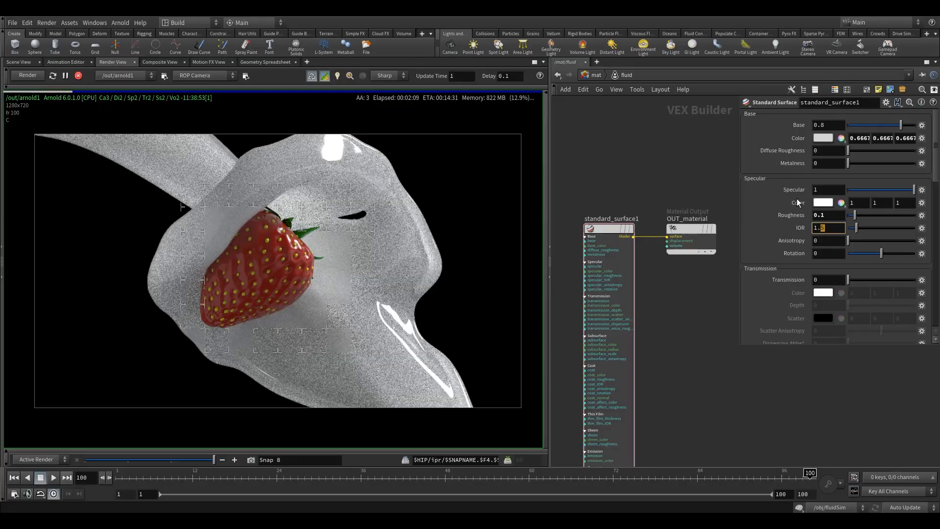
text(25)
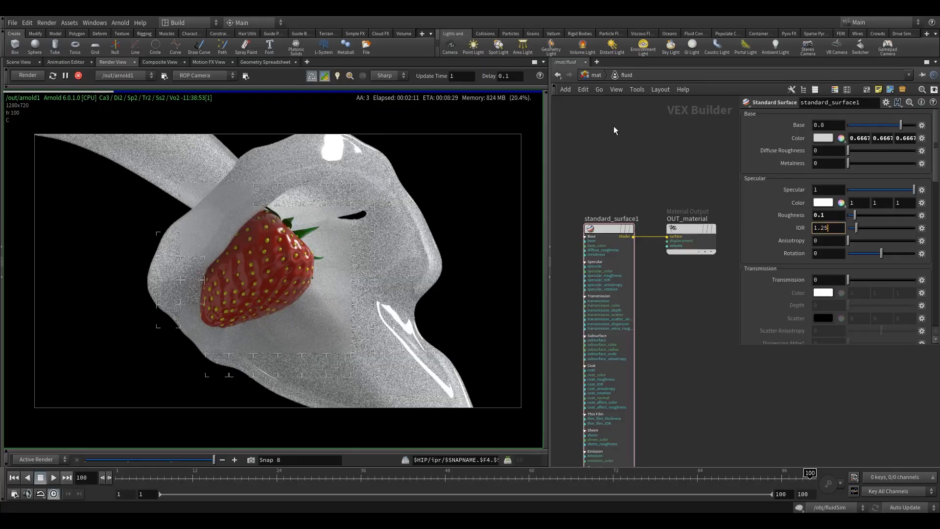
key(Return)
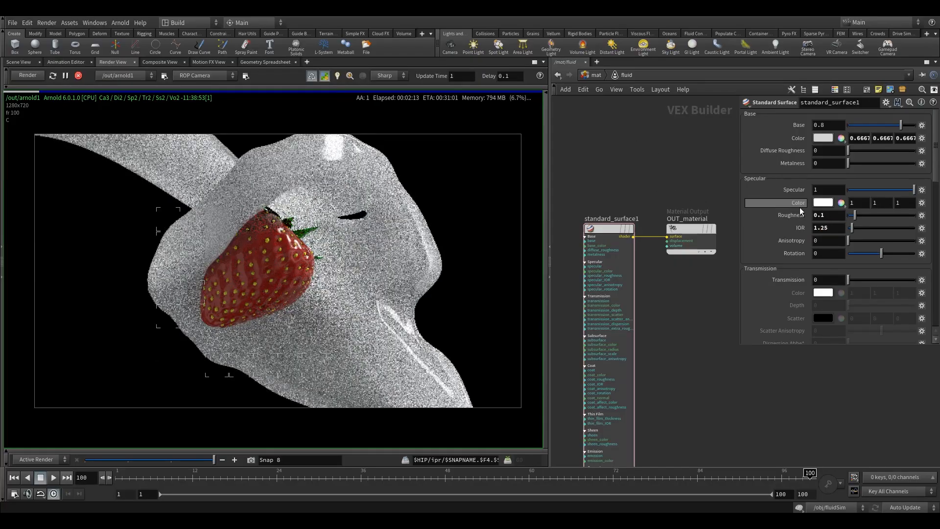
drag(820, 228, 832, 230)
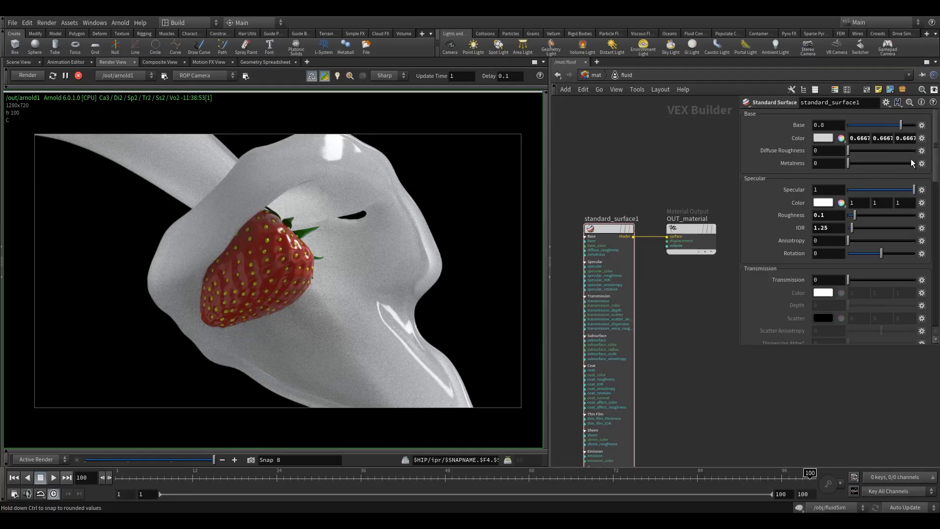
Raise the Base weight of standard_surface1 to 1
drag(935, 153, 919, 211)
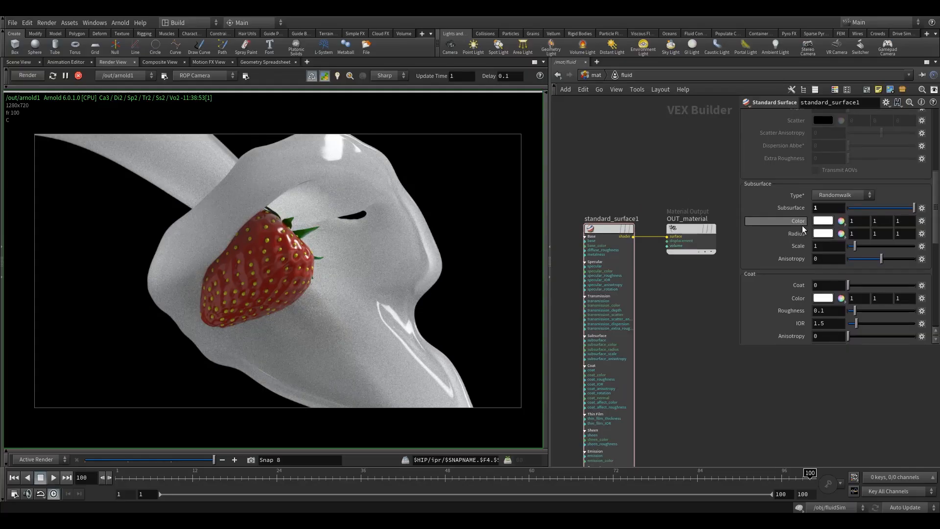
mouse_move(801, 224)
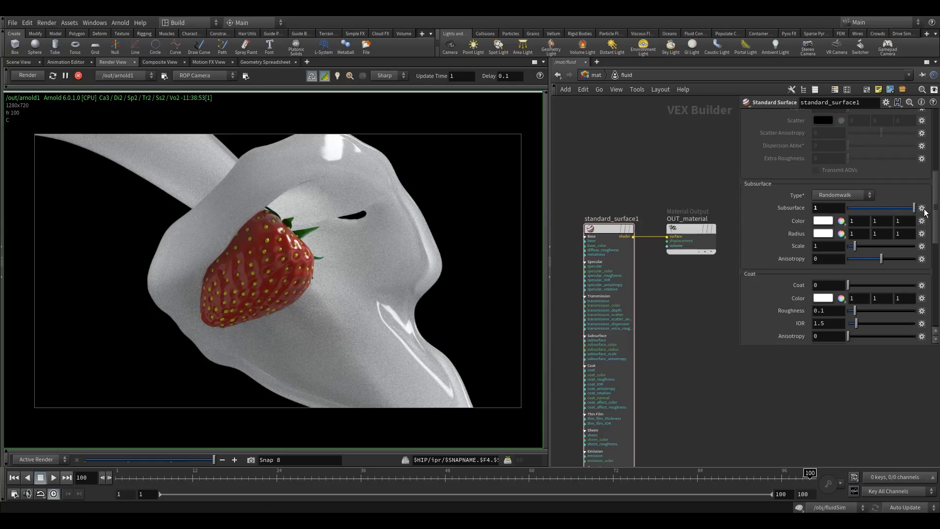
drag(935, 210, 923, 132)
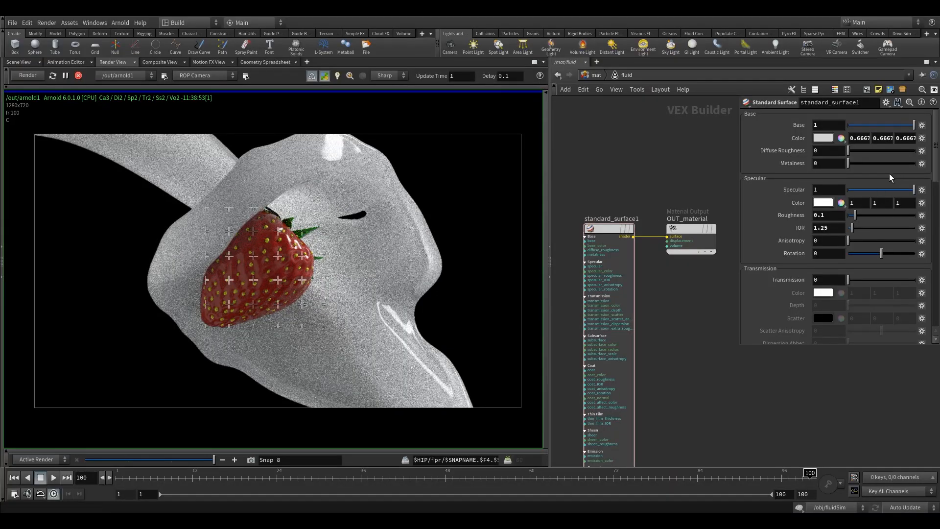
Tint the Subsurface Color by setting its third component to .706, and compare the render with a stored snapshot
drag(935, 159, 936, 228)
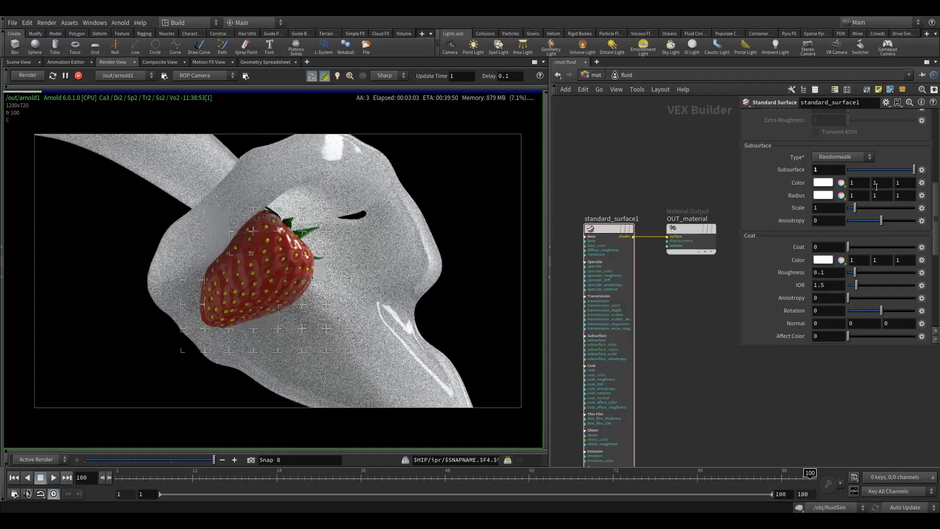
click(904, 183)
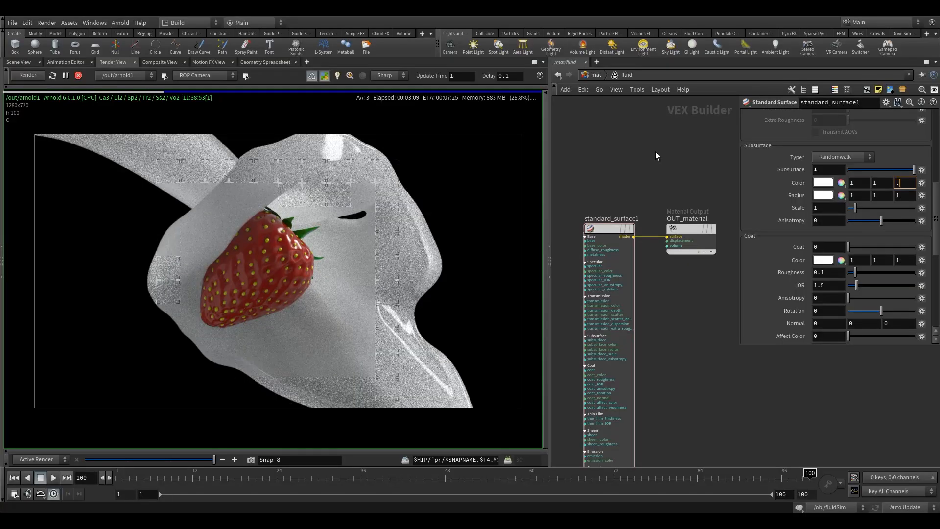
text(.70)
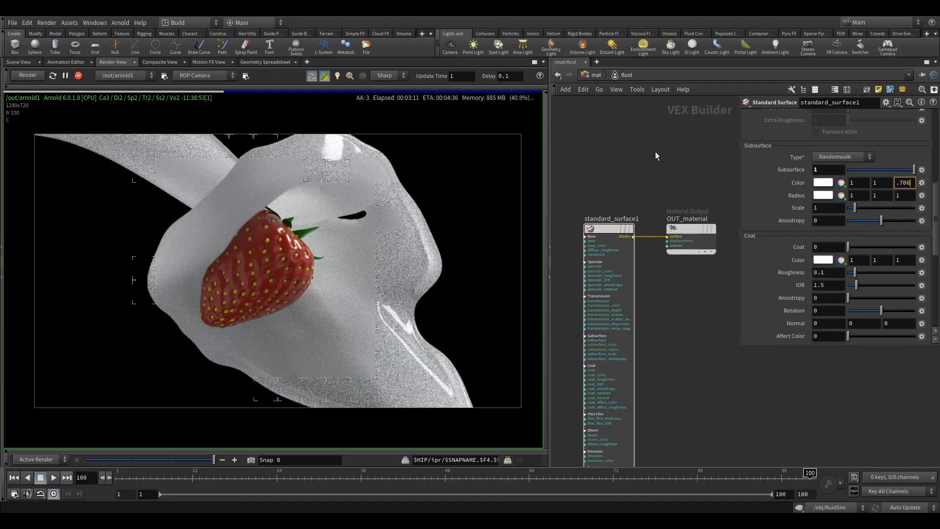
text(6)
key(Return)
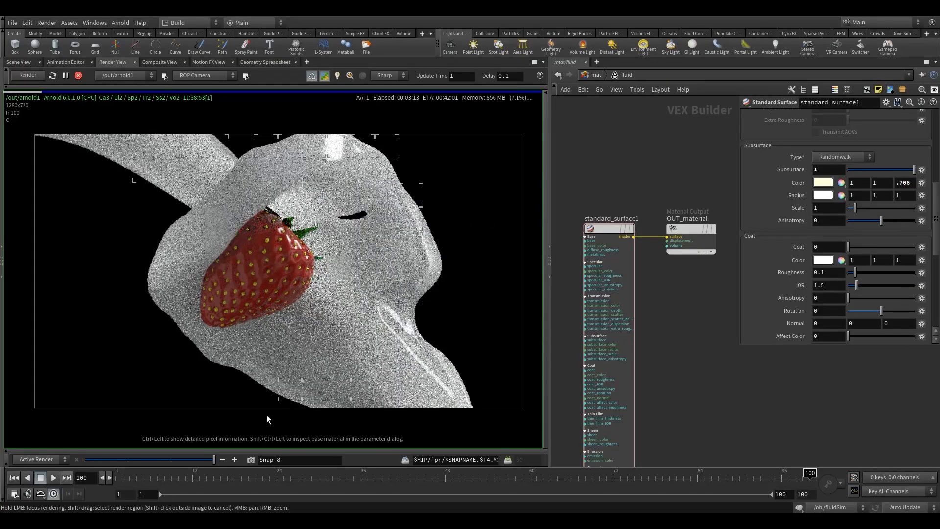
mouse_move(216, 461)
mouse_down()
mouse_move(177, 463)
mouse_move(198, 461)
mouse_up()
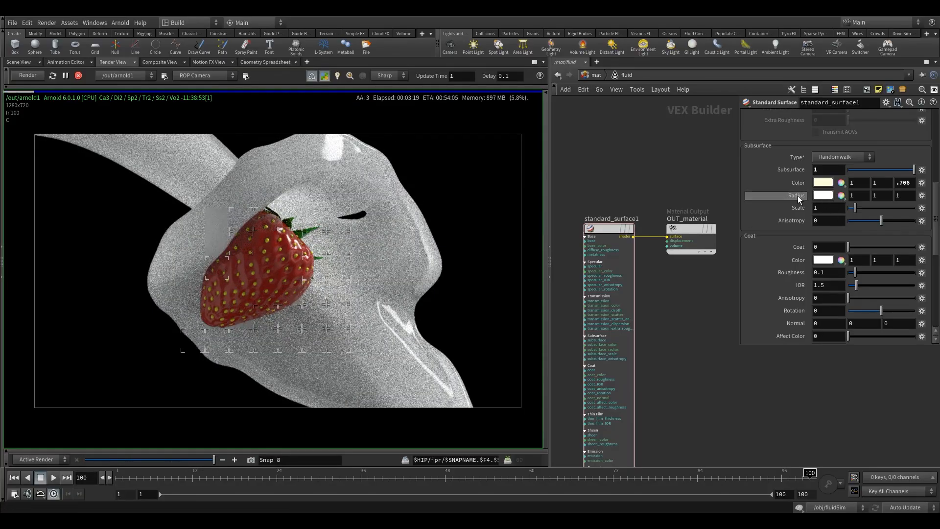
Set all three Subsurface Radius components to 0.5 and compare the active render with Snap 7
mouse_move(797, 195)
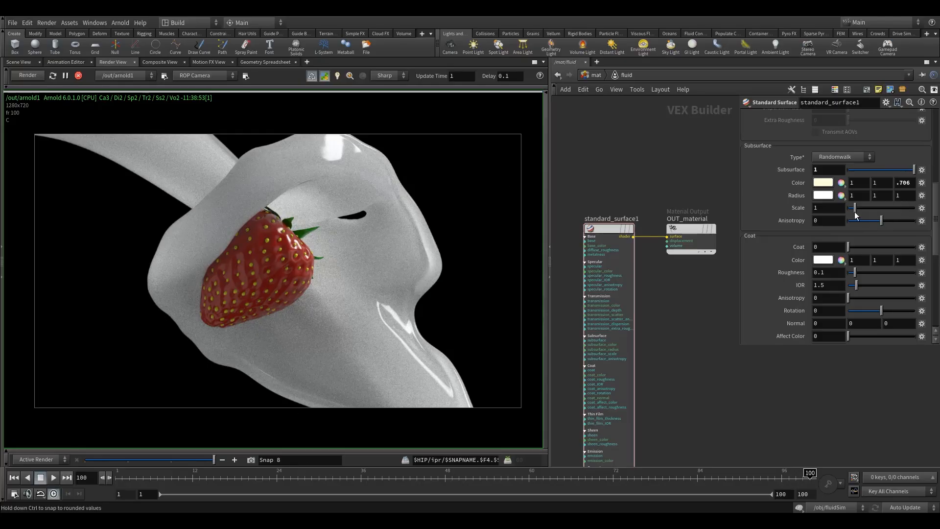
middle_click(797, 196)
middle_drag(797, 196, 756, 214)
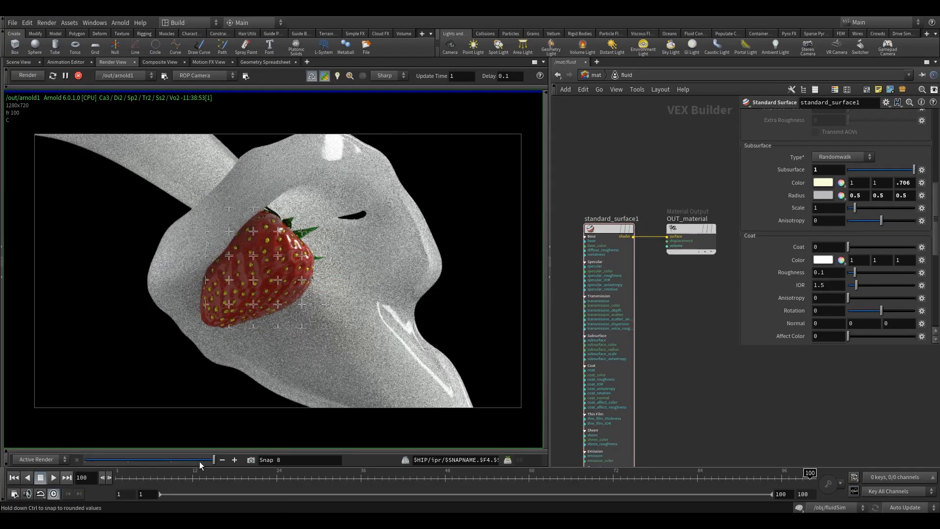
mouse_move(198, 460)
mouse_down()
mouse_move(176, 457)
mouse_move(203, 457)
mouse_move(183, 457)
mouse_up()
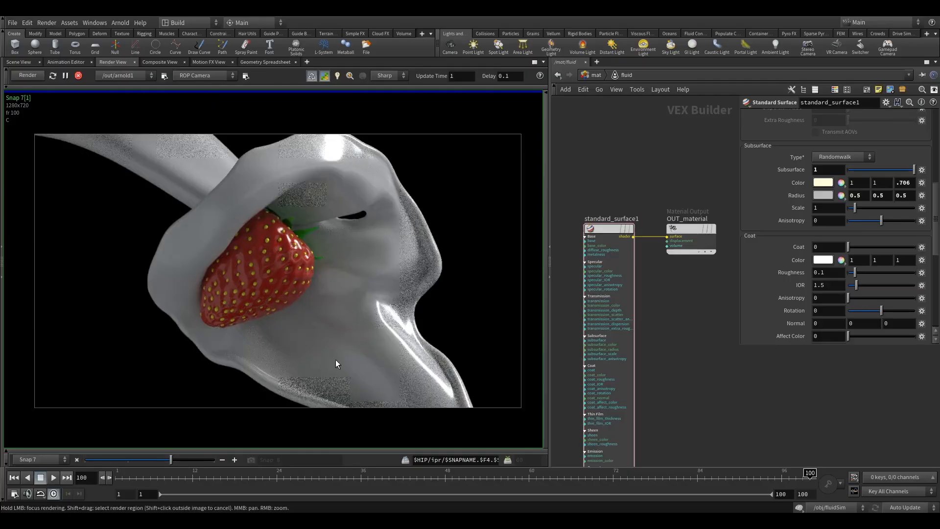
click(211, 458)
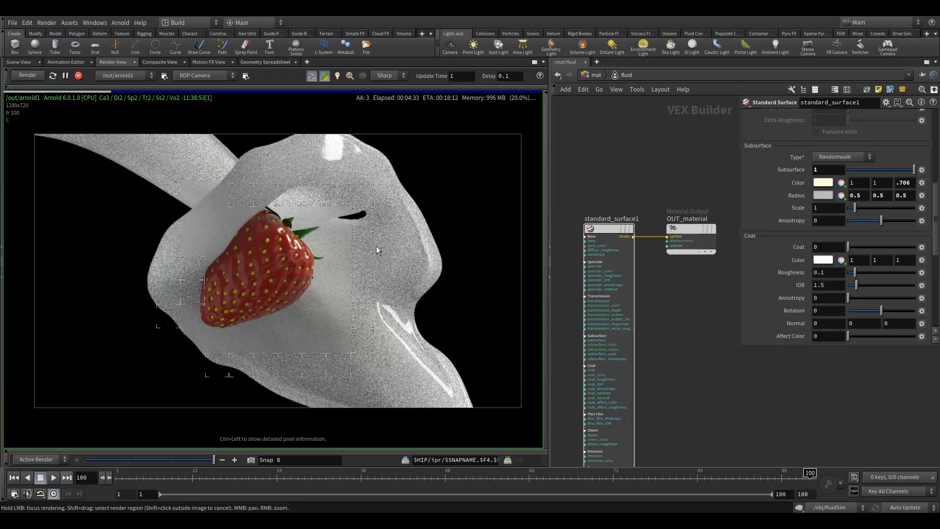
Try a Subsurface Scale of .1 and compare the active render with Snap 7
click(837, 211)
text(.1)
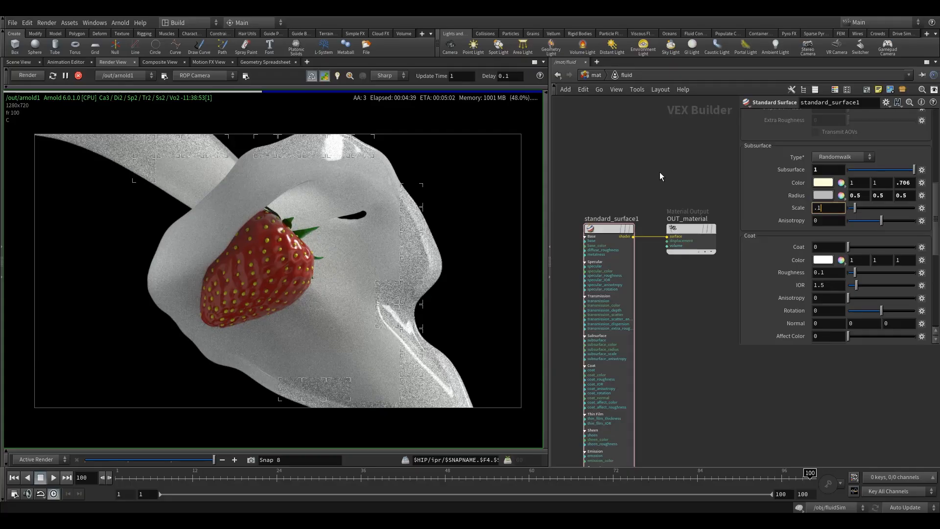
key(Return)
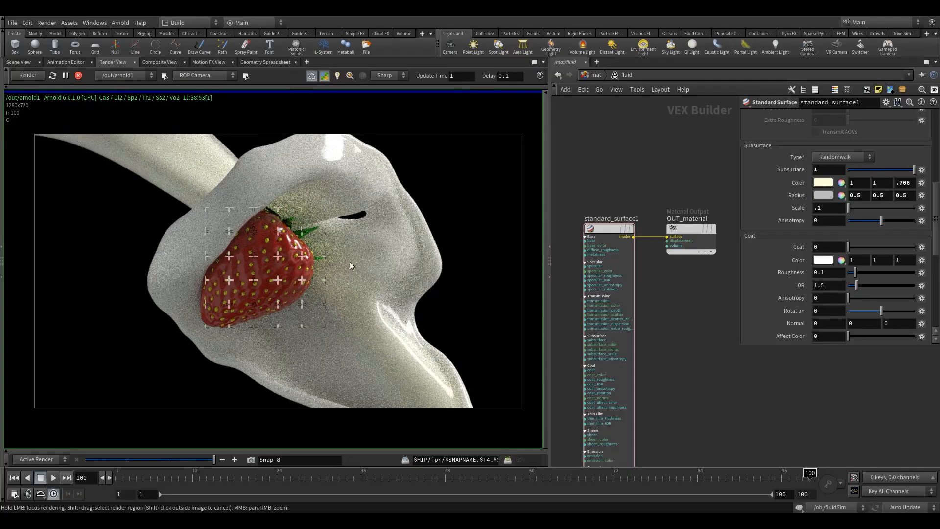
click(186, 459)
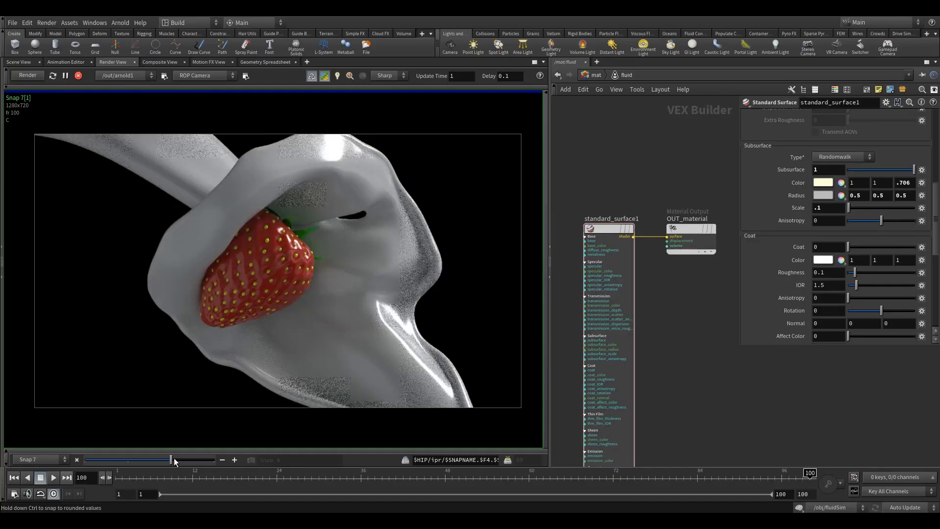
click(202, 461)
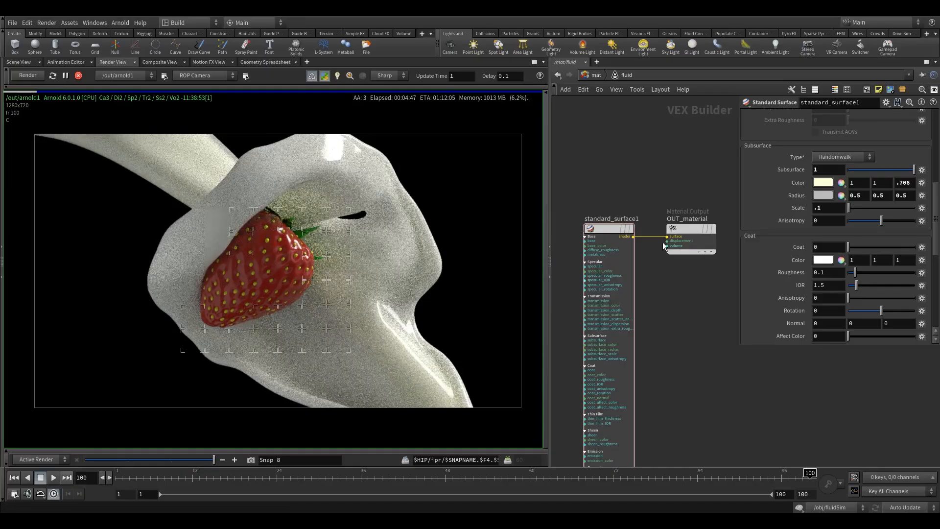
Return the Subsurface Scale to 1 and store a snapshot of the render
drag(825, 209, 734, 202)
text(1)
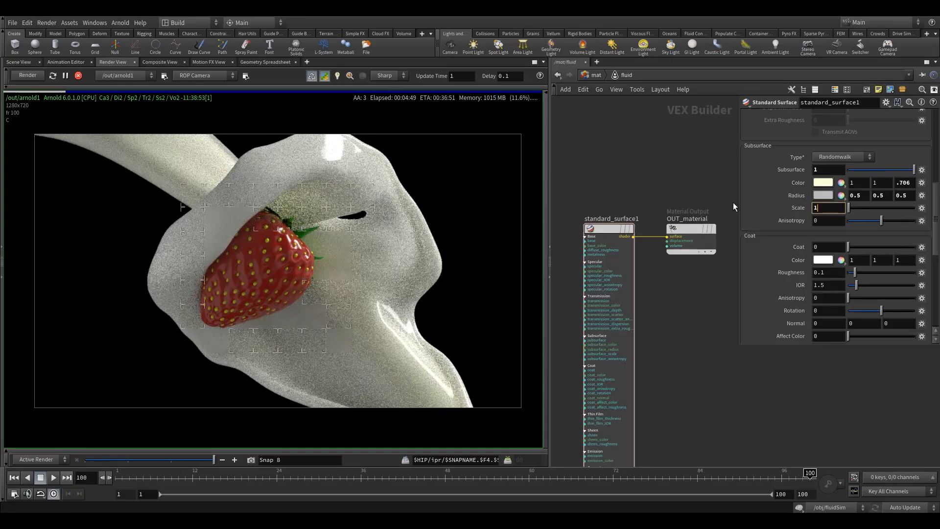
key(Return)
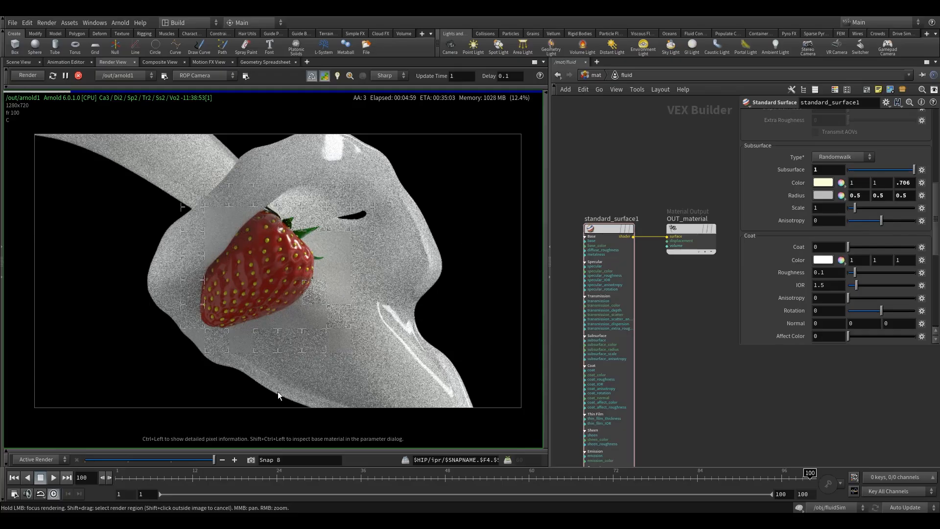
click(251, 461)
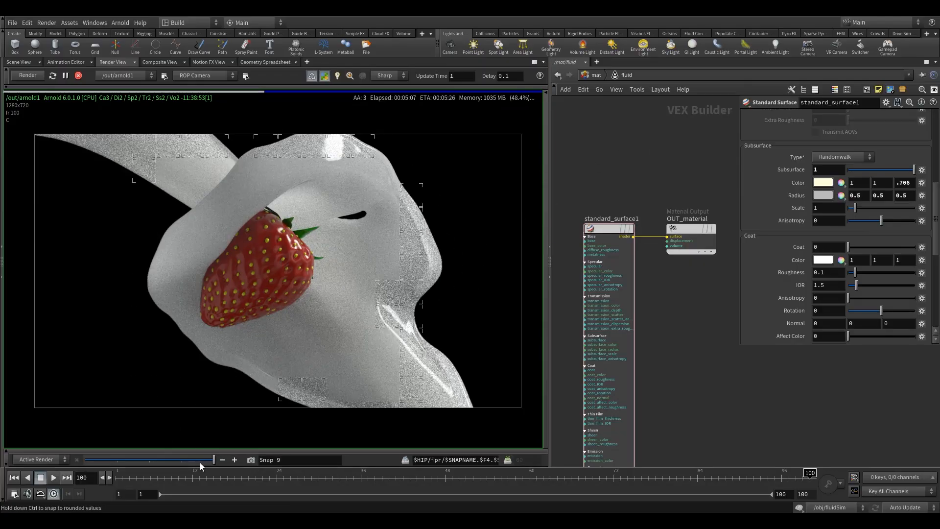
Set the Subsurface Scale to .1 and, with a snapshot of the render stored, compare it against the earlier snapshots back to Snap 5
click(828, 208)
text(.1)
key(Return)
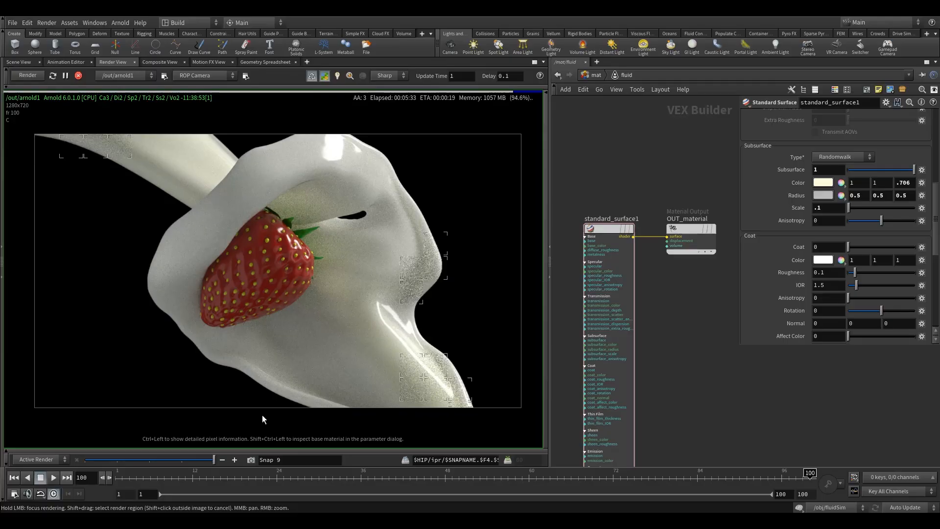
drag(214, 459, 102, 466)
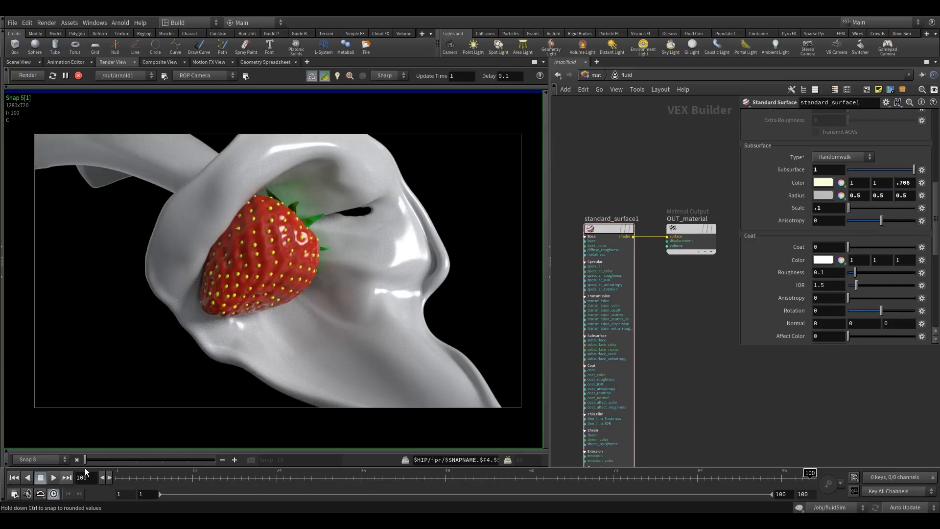
drag(85, 468, 216, 466)
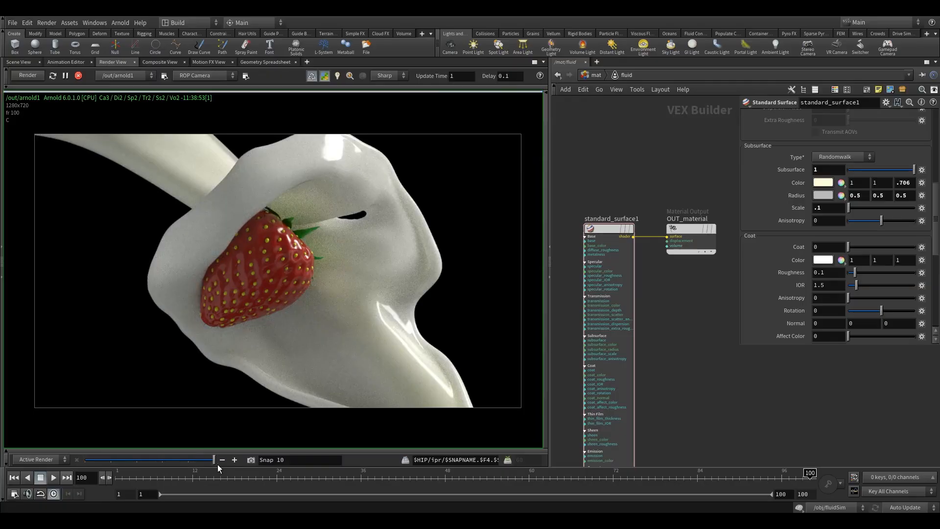